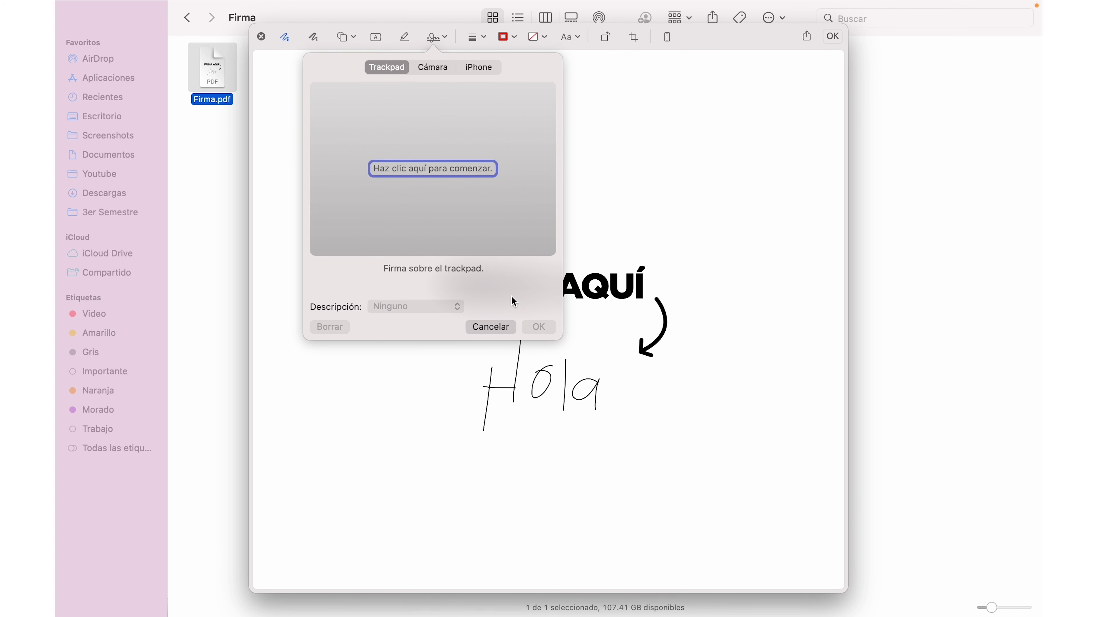
- Create a new handwritten signature reading "Hola" with the trackpad and save it without a description
left_click(455, 172)
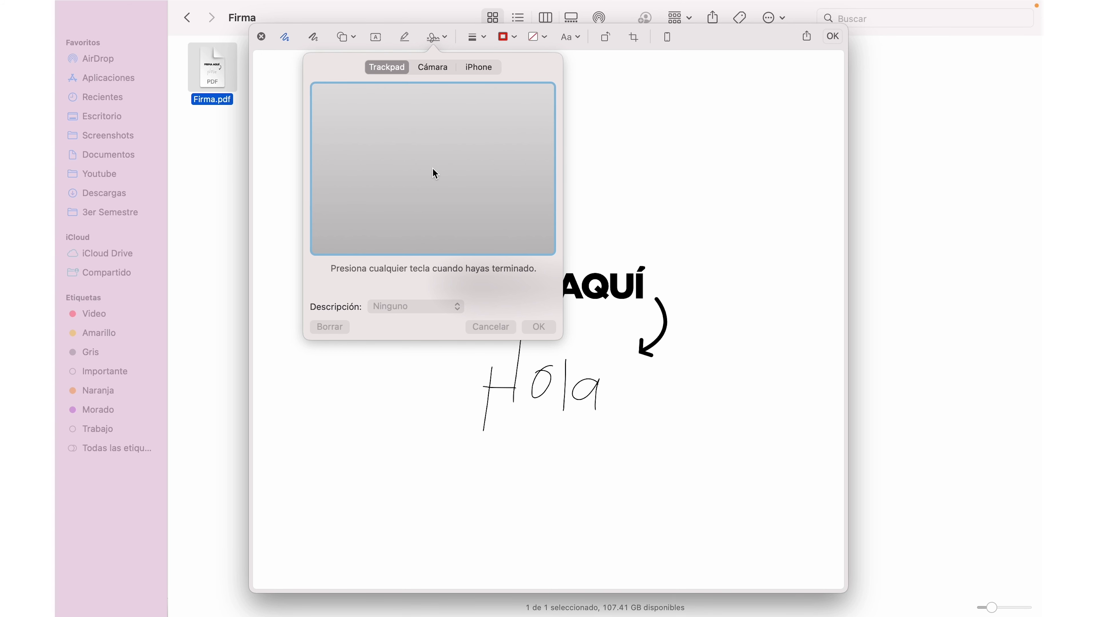
left_click_drag(358, 147, 349, 205)
left_click_drag(392, 129, 385, 190)
mouse_move(417, 147)
left_mouse_down()
mouse_move(400, 187)
mouse_move(418, 146)
left_mouse_up()
left_click_drag(452, 184, 458, 110)
left_click_drag(505, 145, 503, 163)
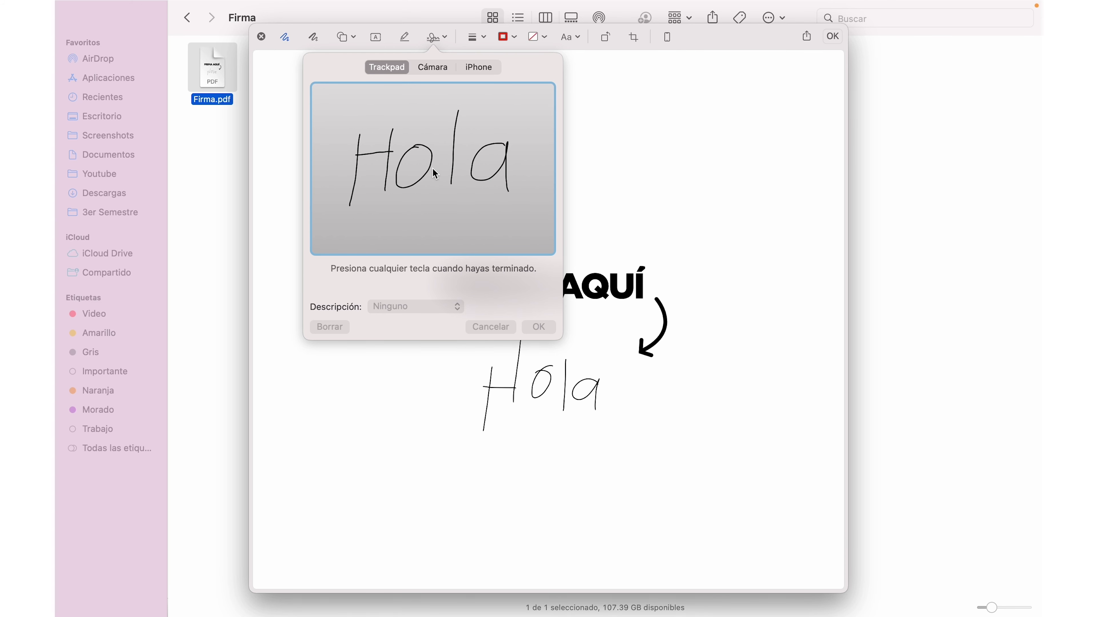
key("Return")
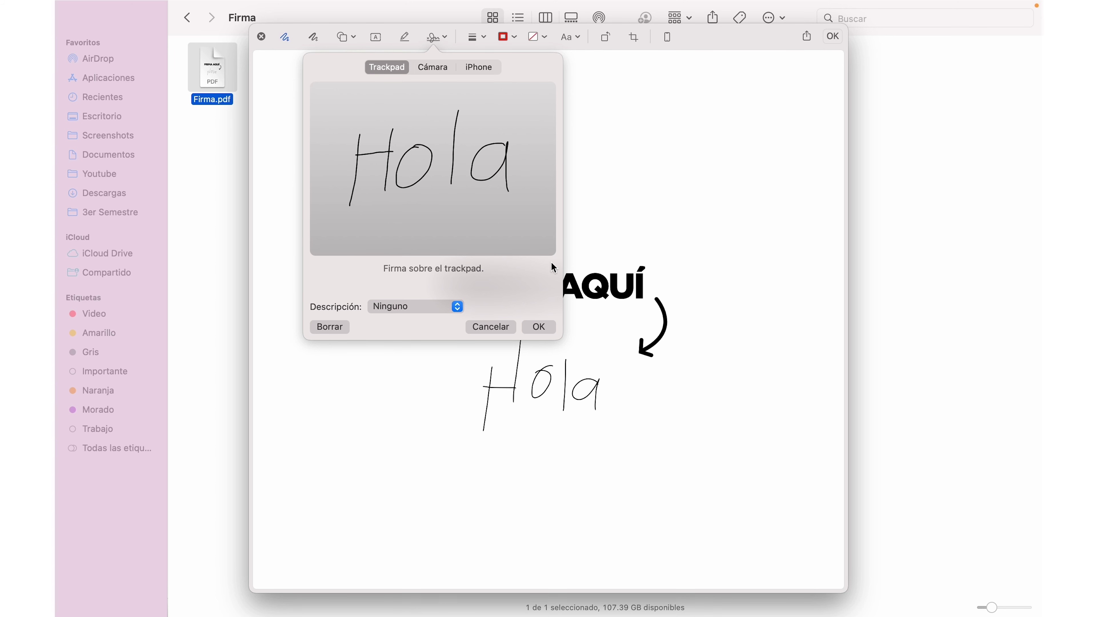
left_click(540, 328)
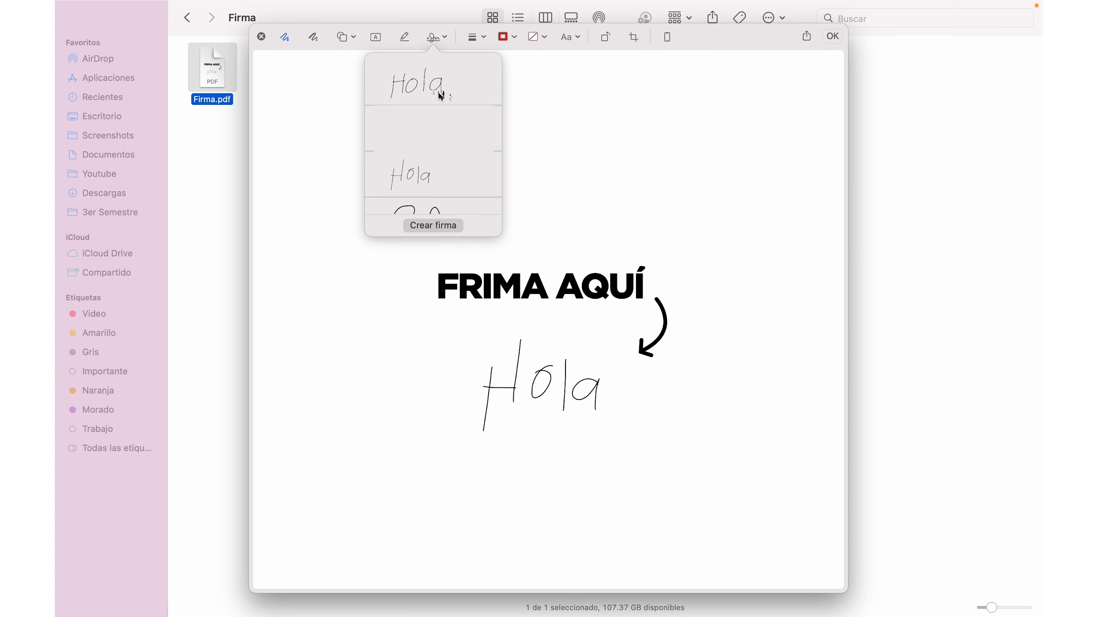
- Insert the new "Hola" signature into Firma.pdf, place it slightly enlarged just under the heading, and save the markup
left_click(422, 82)
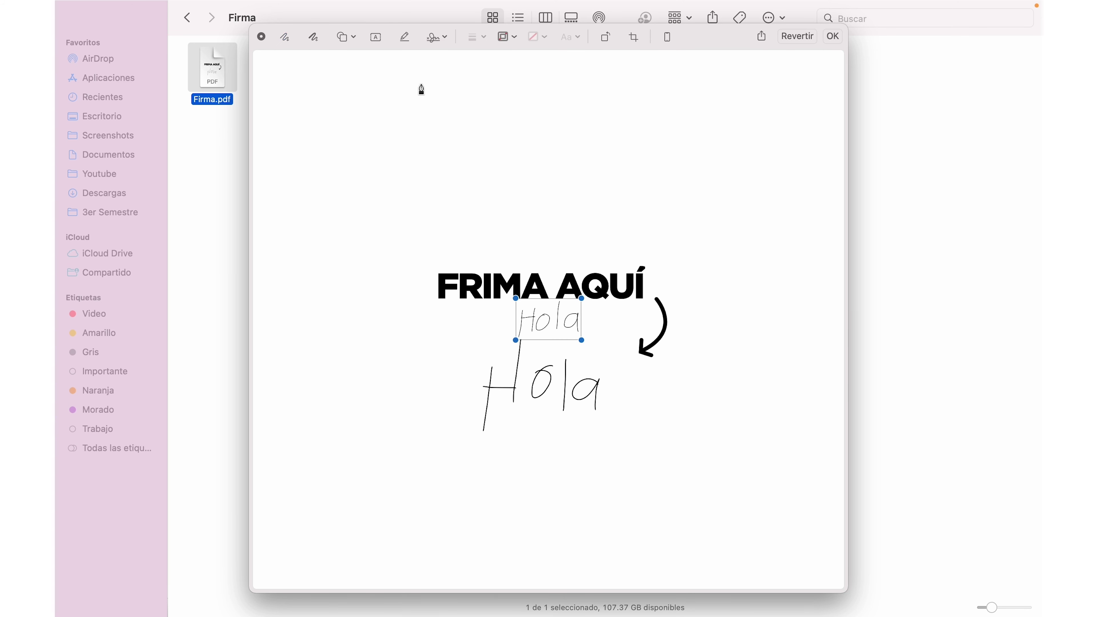
mouse_move(580, 341)
left_mouse_down()
mouse_move(533, 470)
mouse_move(532, 460)
mouse_move(598, 510)
mouse_move(536, 460)
mouse_move(565, 340)
left_mouse_up()
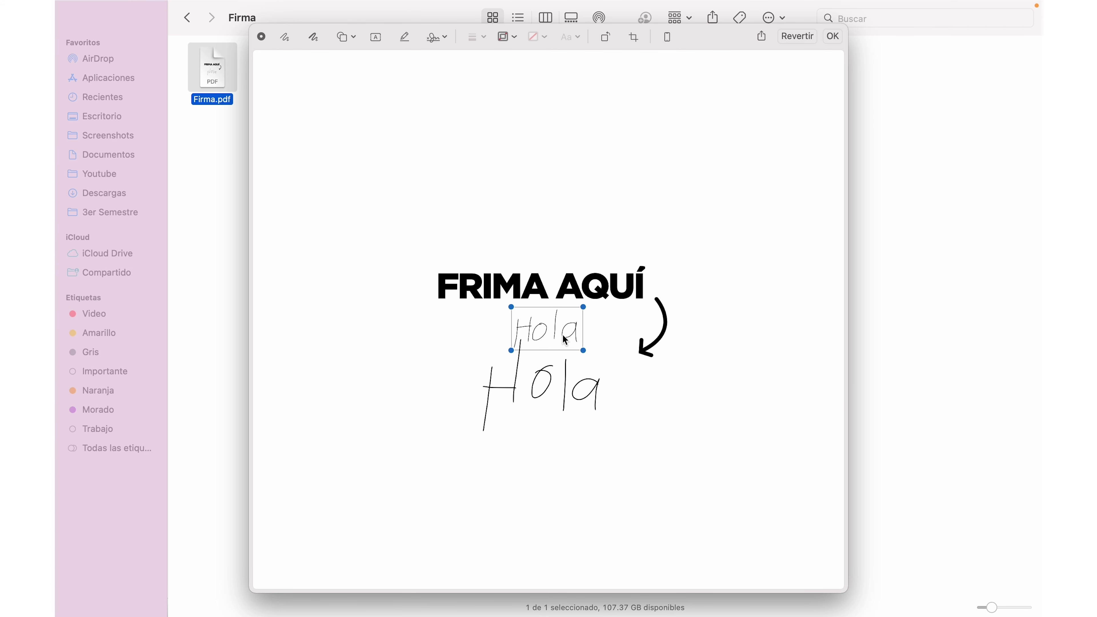
left_click(833, 36)
- Preview Firma.pdf to check the signed page, and close the preview
key("space")
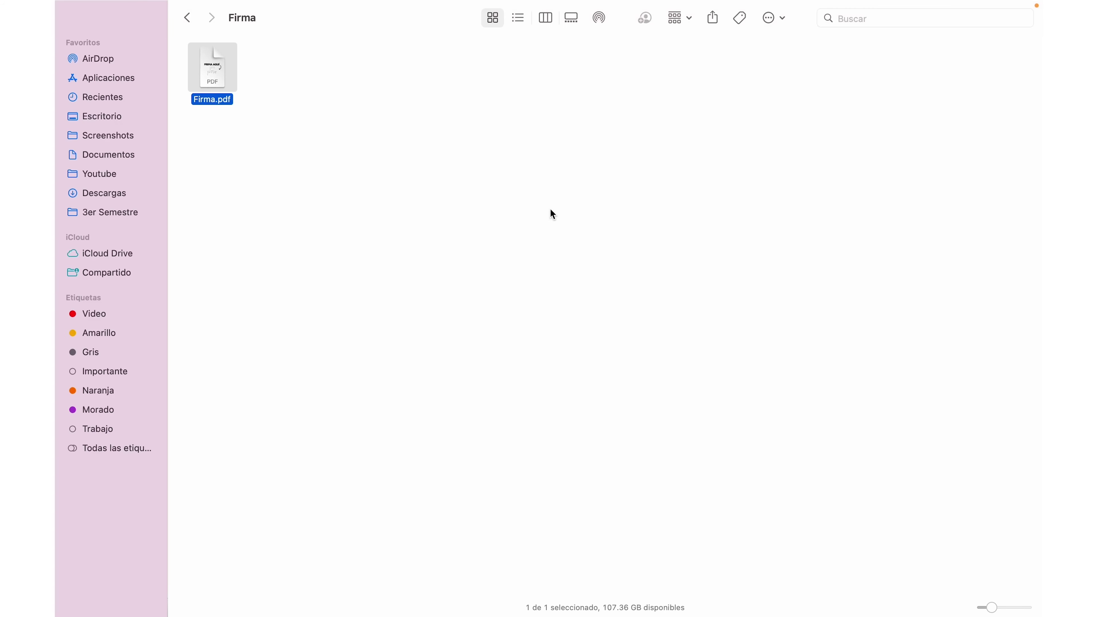
key("space")
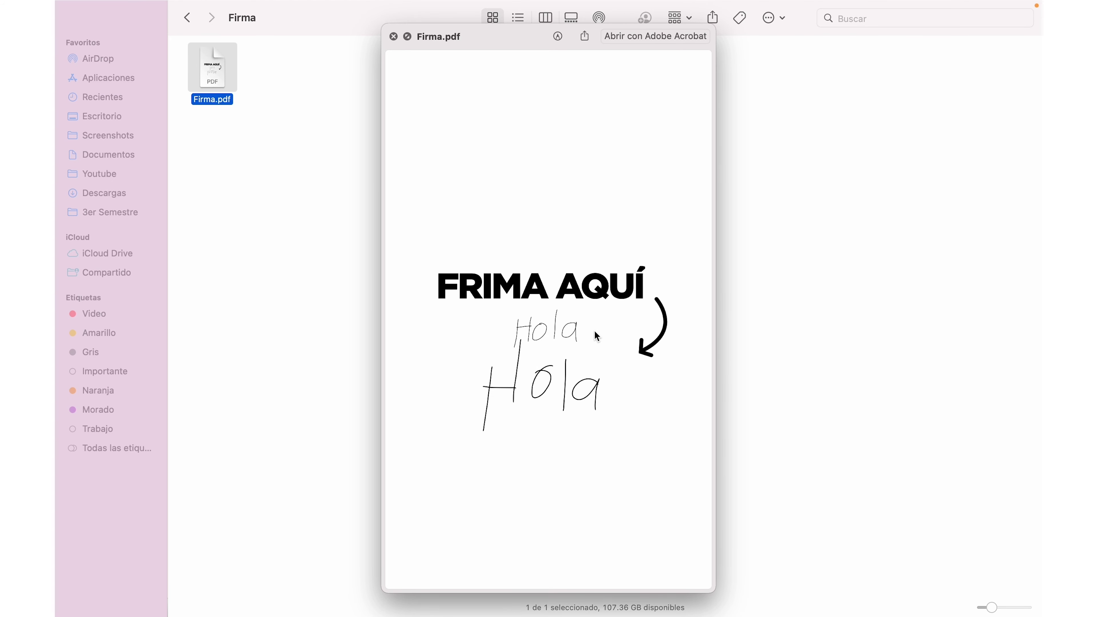
key("space")
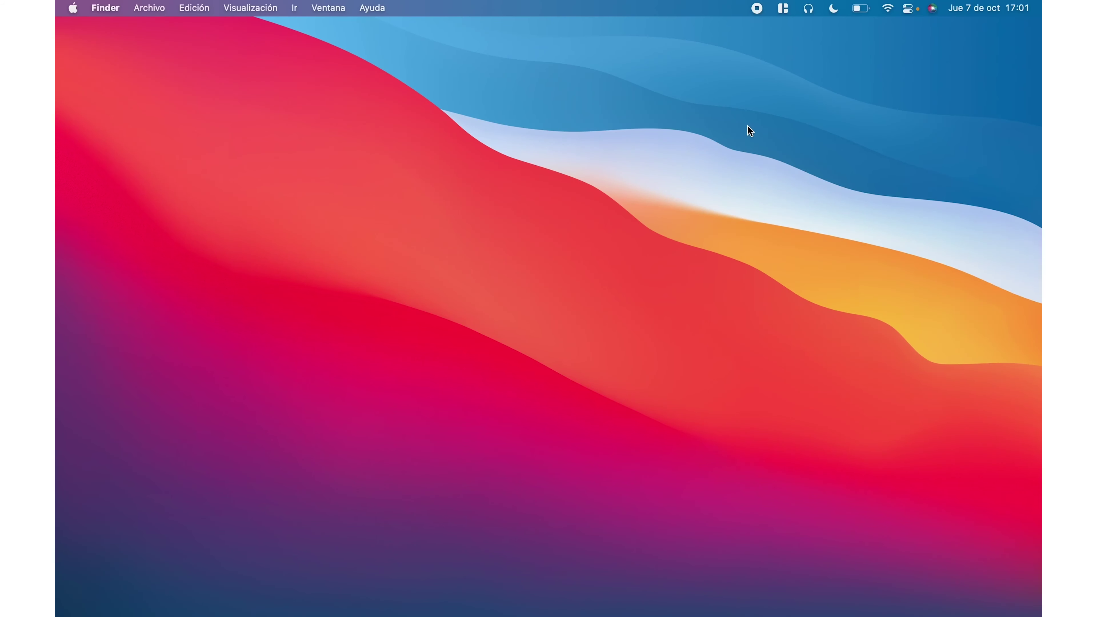
- Open Spotlight search, move its bar slightly lower, and calculate 10*3/2
key("super+space")
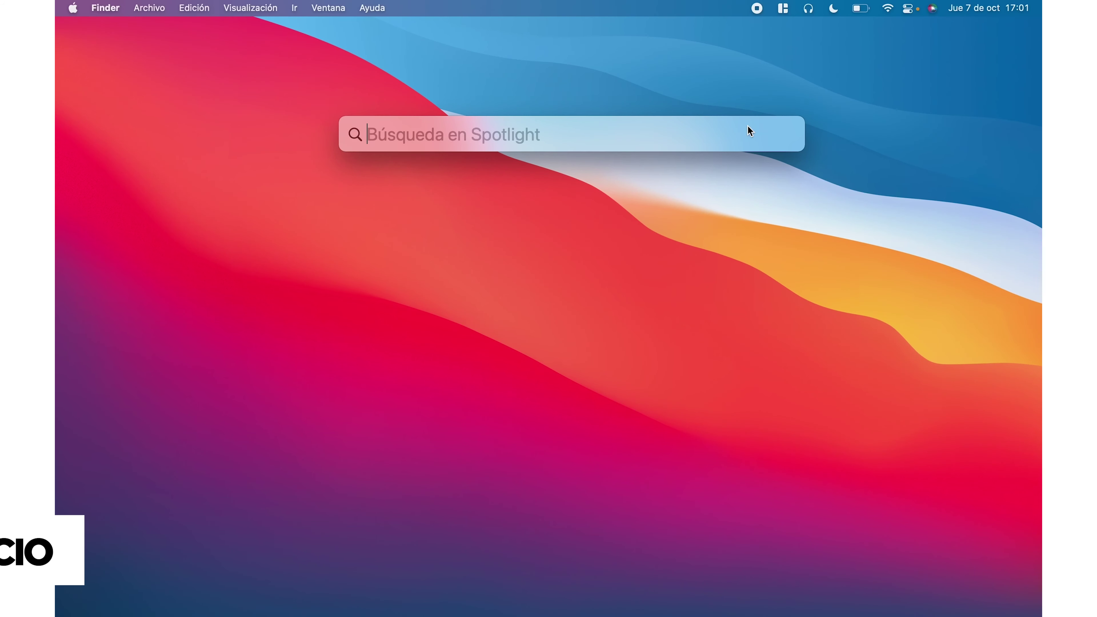
mouse_move(556, 137)
left_mouse_down()
mouse_move(577, 294)
mouse_move(370, 238)
mouse_move(620, 175)
mouse_move(547, 165)
mouse_move(554, 153)
left_mouse_up()
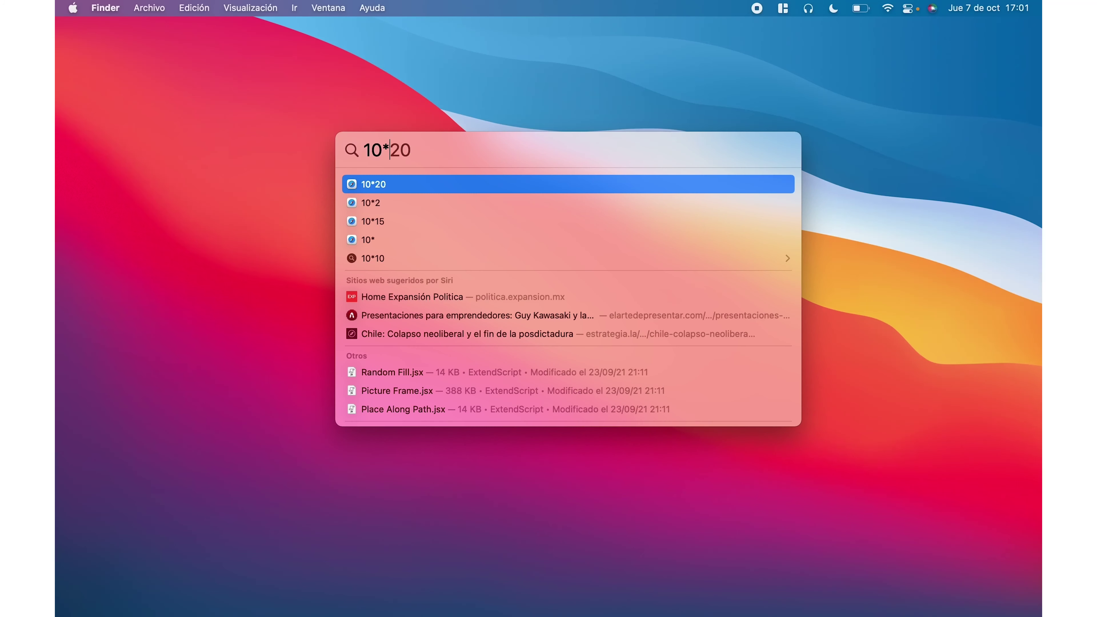
key("BackSpace")
key("BackSpace")
type("3/2")
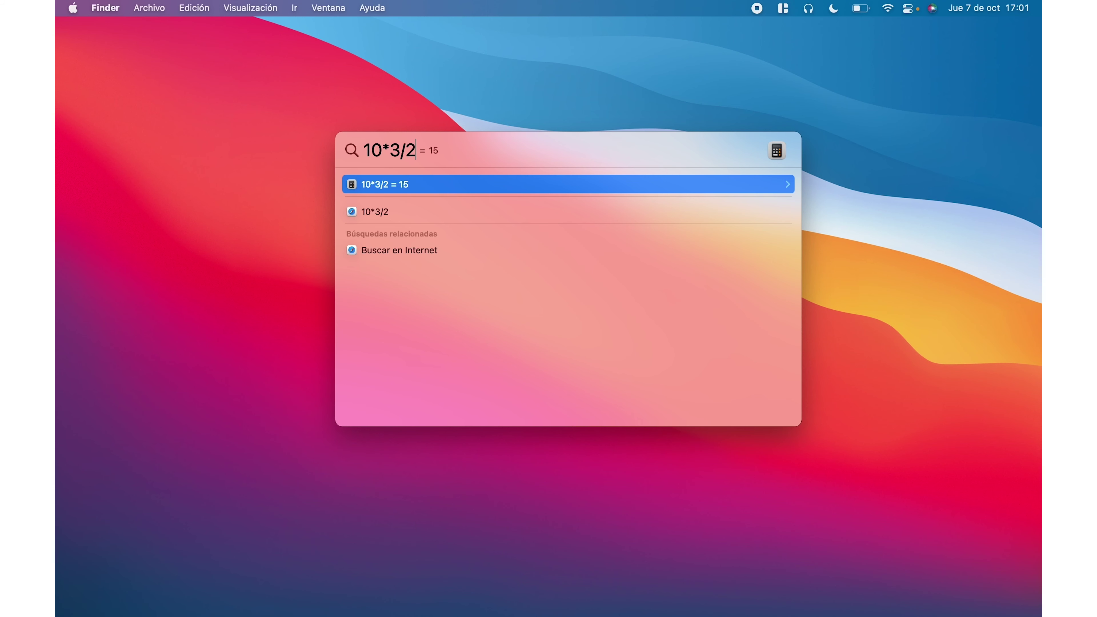
- Replace the Spotlight query with the currency conversion "1 usd a mxn"
key("super+a")
key("BackSpace")
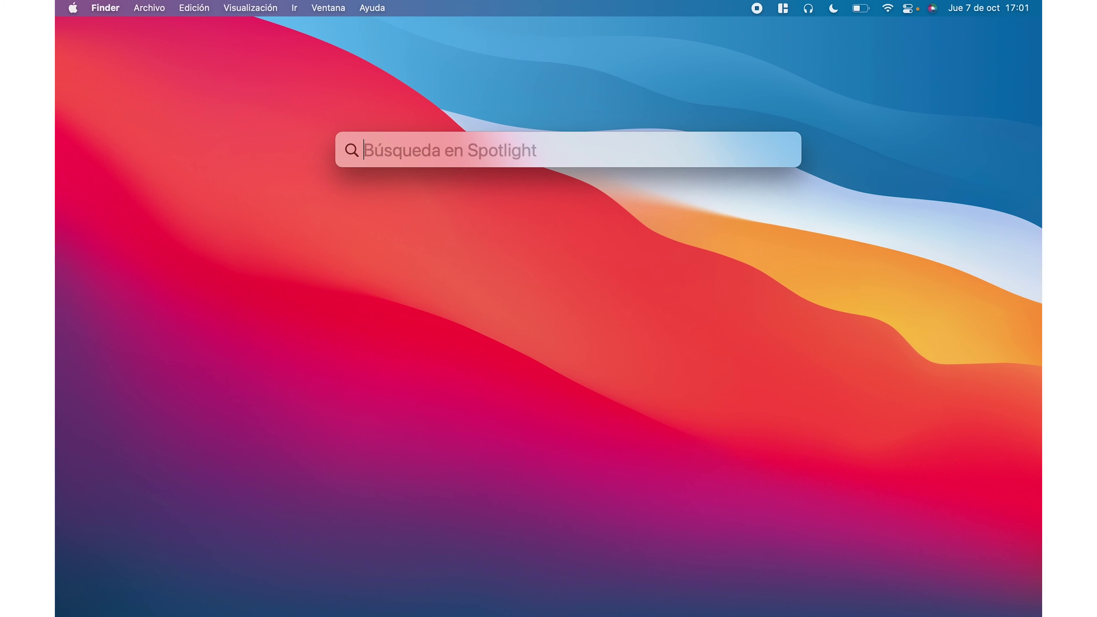
type("1")
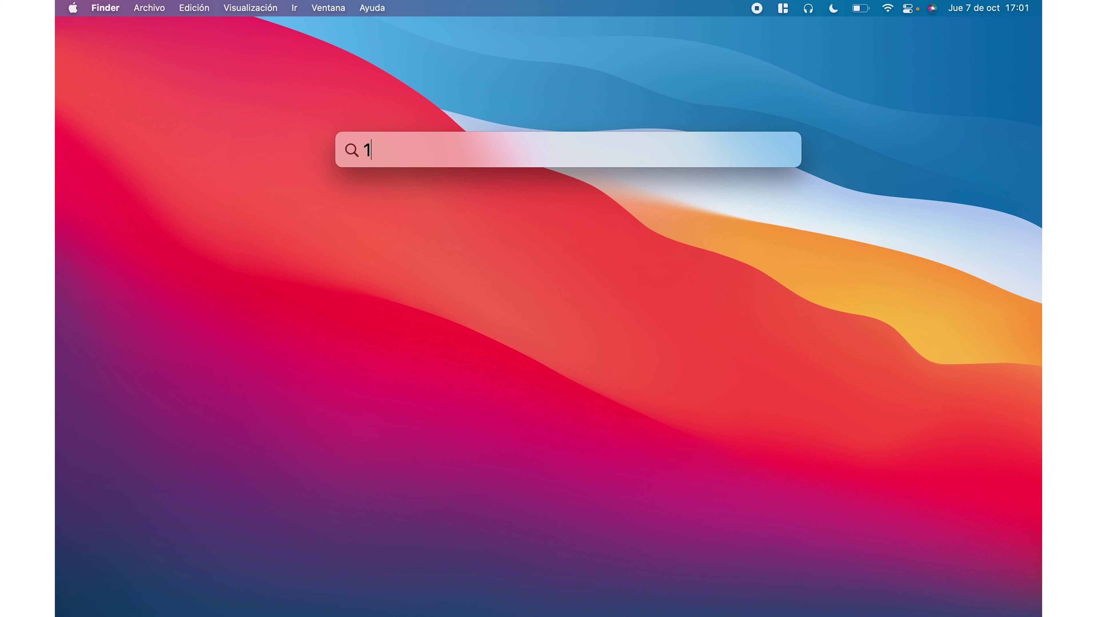
type(" usd a mxn")
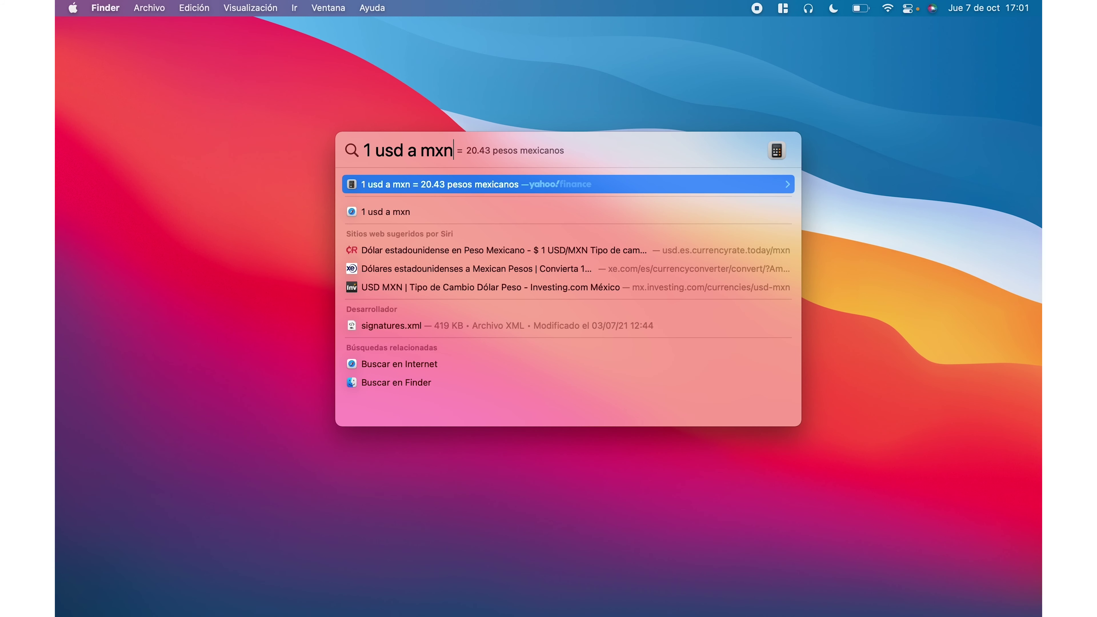
- Convert "1 ft a pulgadas" in Spotlight and close the search
key("super+a")
key("BackSpace")
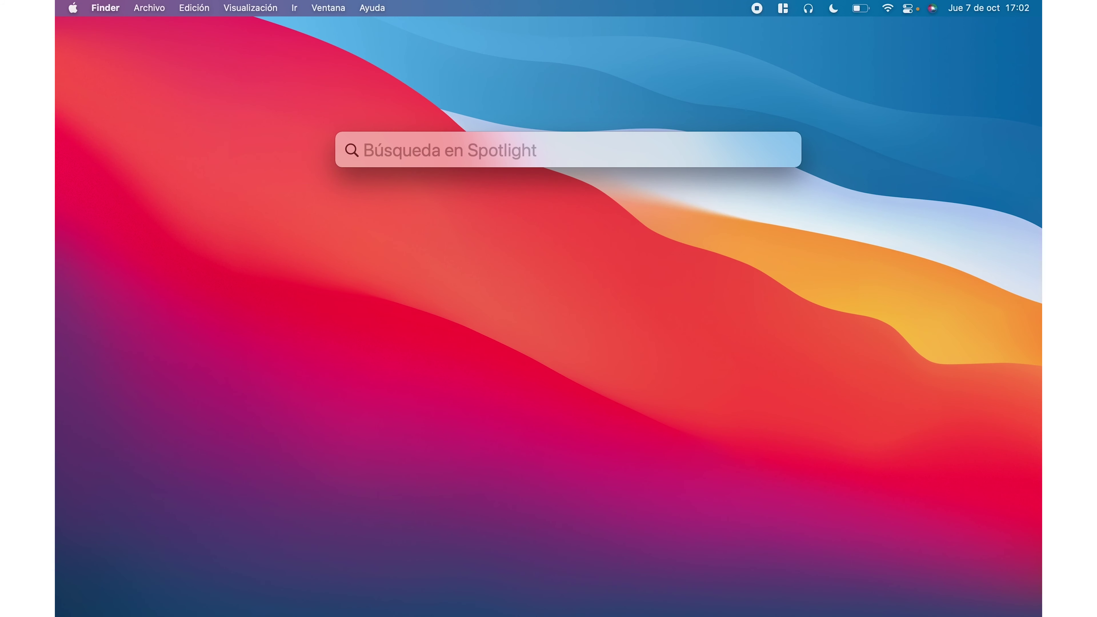
type("1 f")
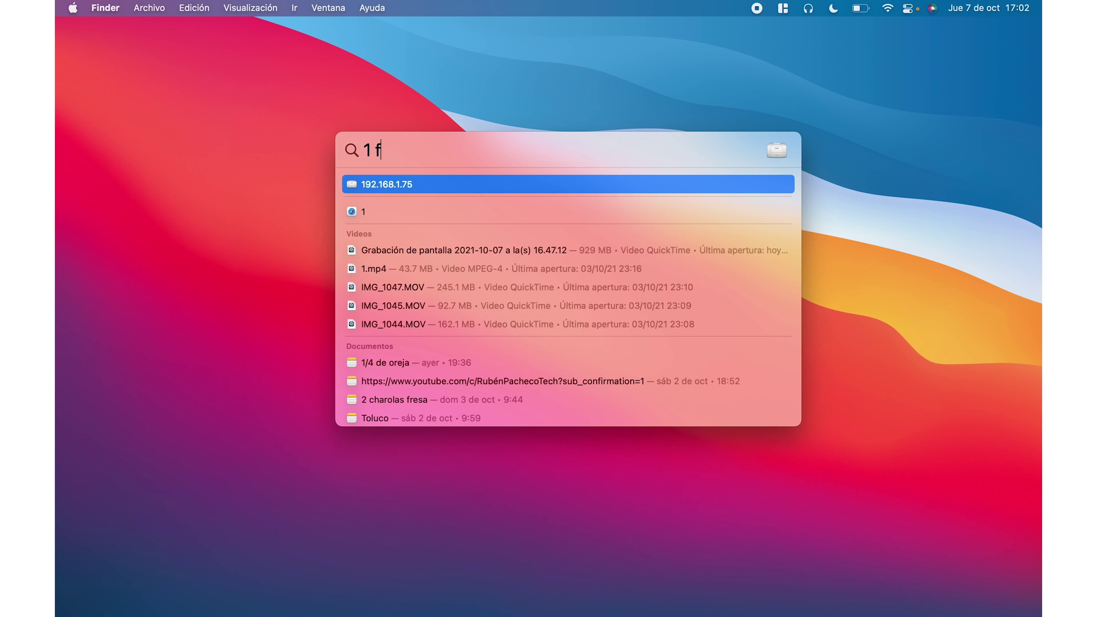
type("t a pulgadas")
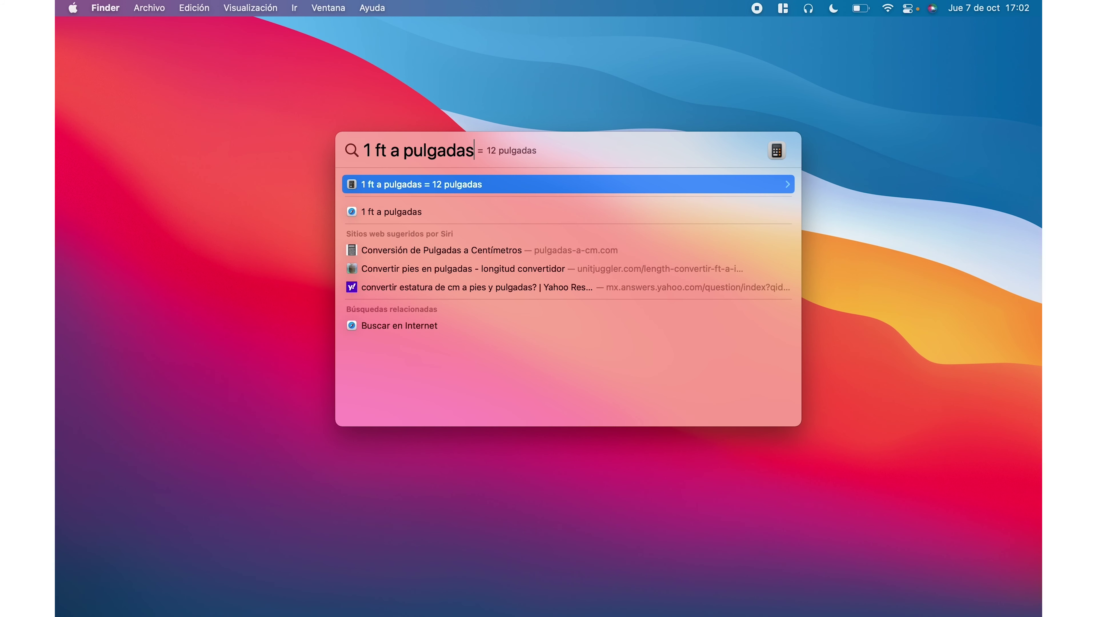
key("Escape")
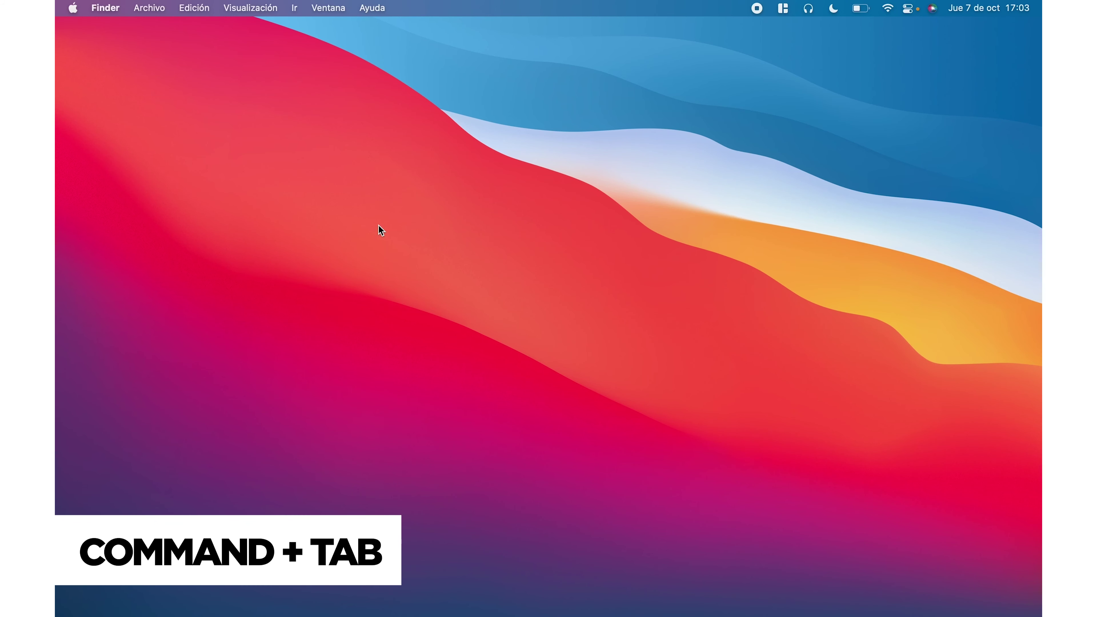
- Cycle through the open applications in the application switcher, bring up the blank Microsoft Word document, and return to the desktop
key("super+Tab")
key("super+Tab")
key("super+Tab")
key("super+Tab")
key("super+Tab")
key("super+Tab")
key("super+Tab")
key("super+Tab")
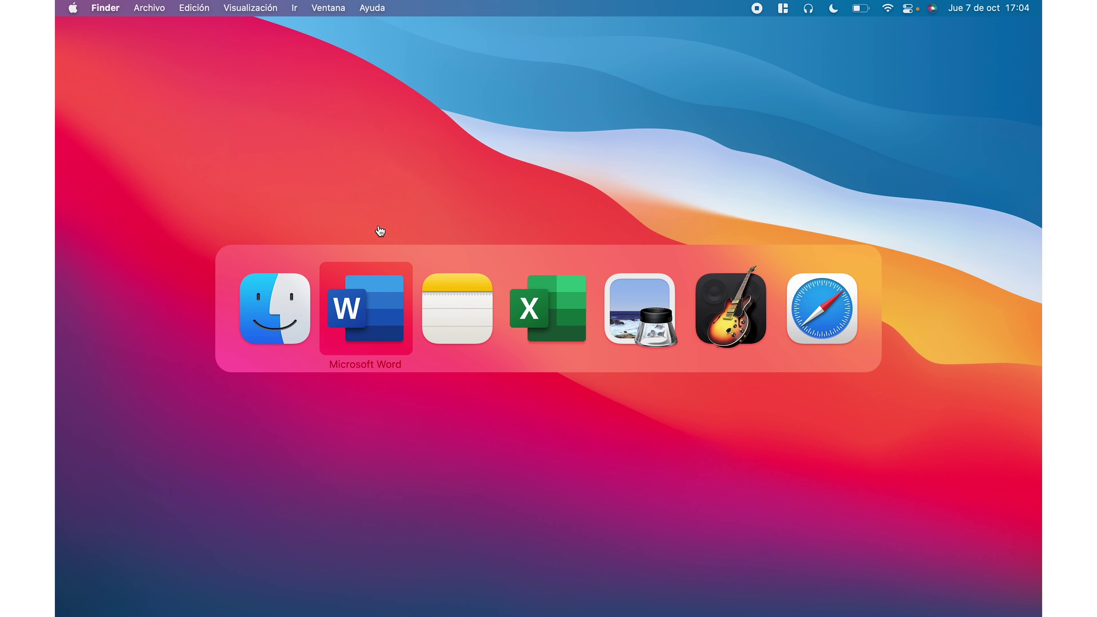
key("super+Tab")
key("super+Tab")
key("super+Tab")
key("super+Tab")
key("super+Tab")
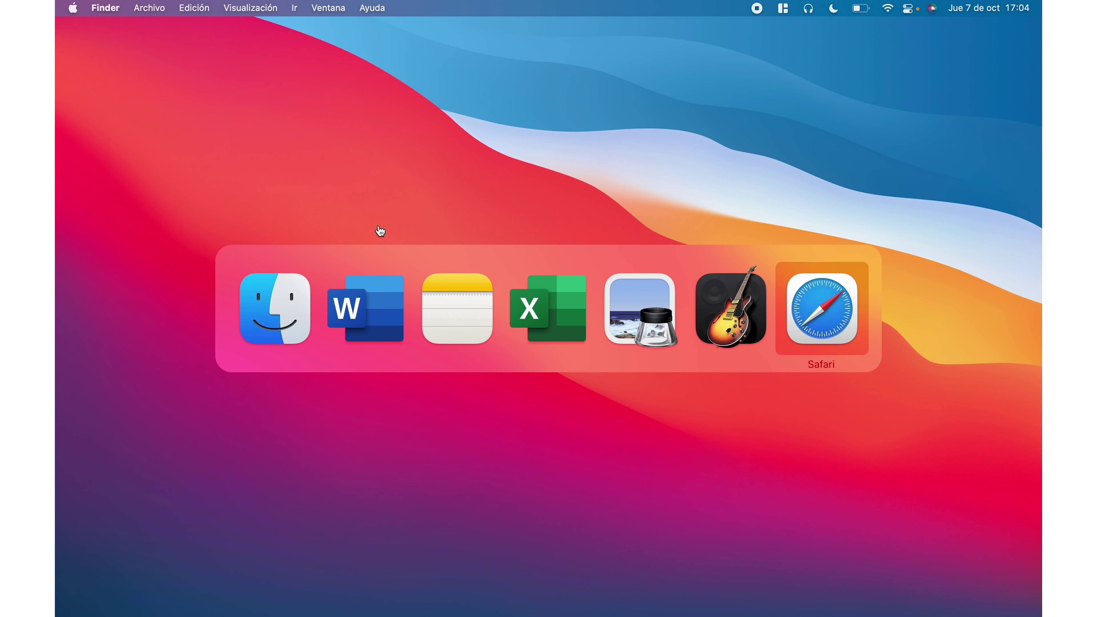
key("super+Tab")
key("super+Tab")
key("super+Tab")
key("super+Tab")
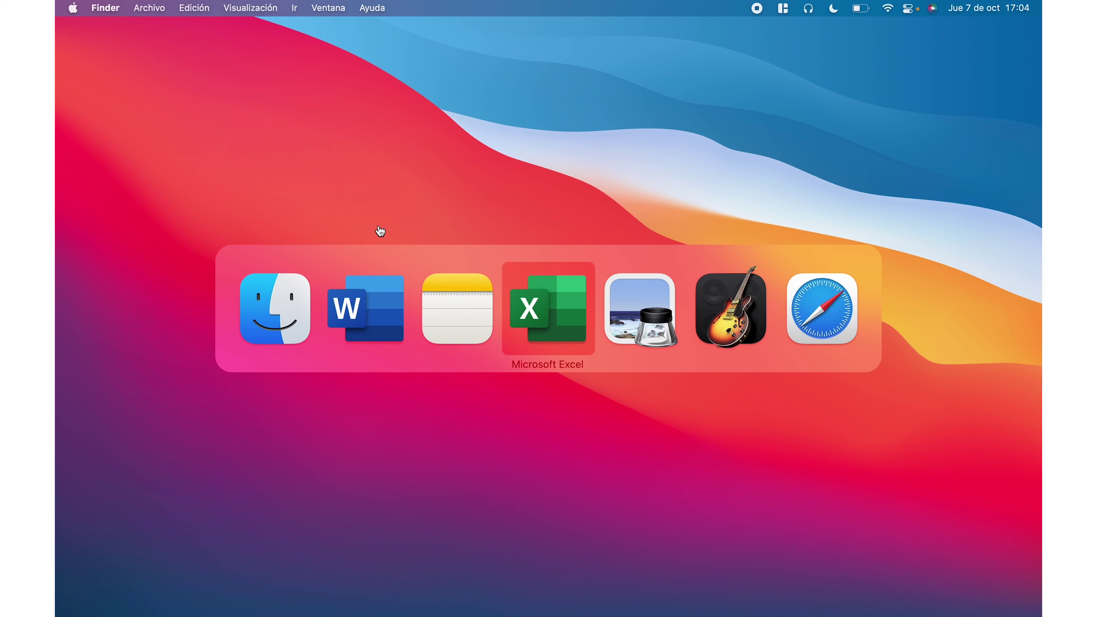
key("super+Tab")
key("super+Tab")
key("super+Tab")
key("super+Tab")
key("super+Tab")
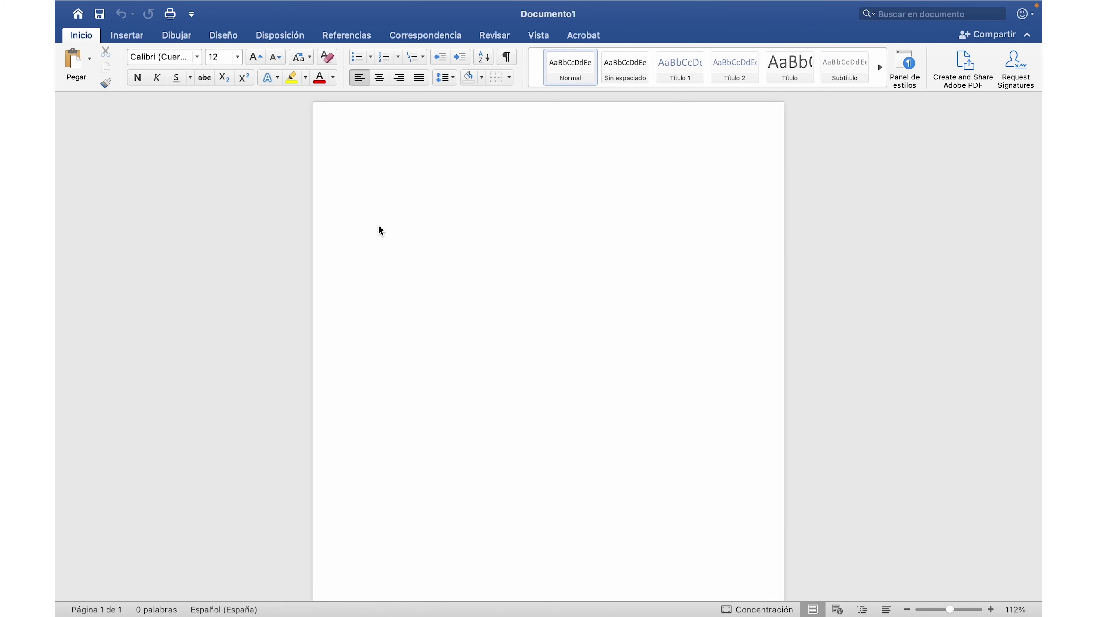
key("super+q")
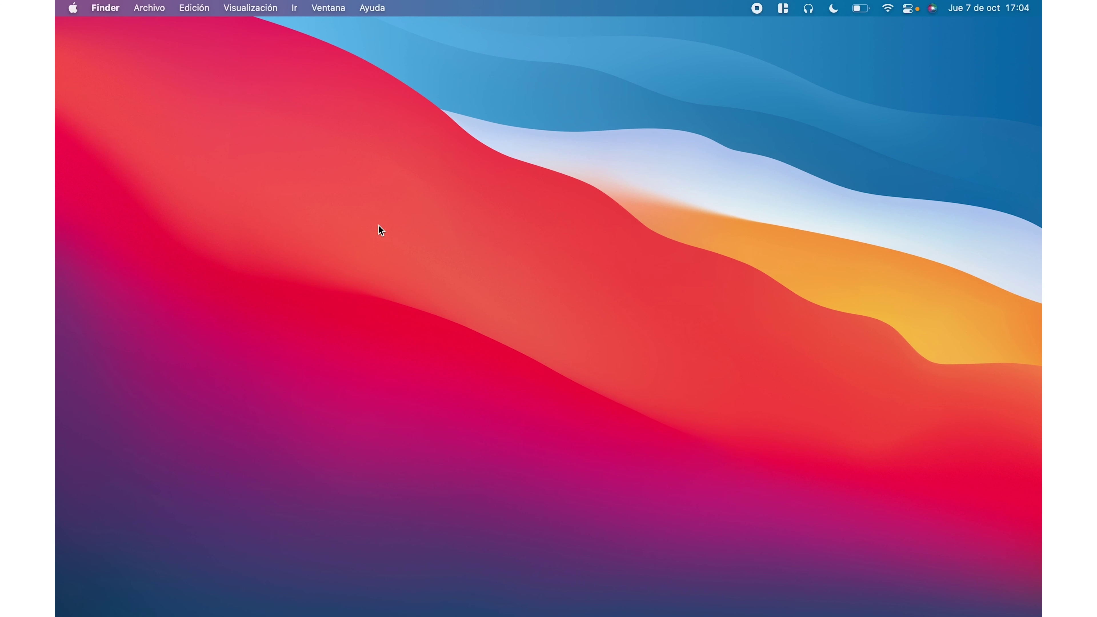
- Highlight Microsoft Word in the application switcher and quit it from there
key("super+Tab")
key("super+Tab")
key("super+Tab")
key("super+Tab")
key("super+Tab")
key("super+Tab")
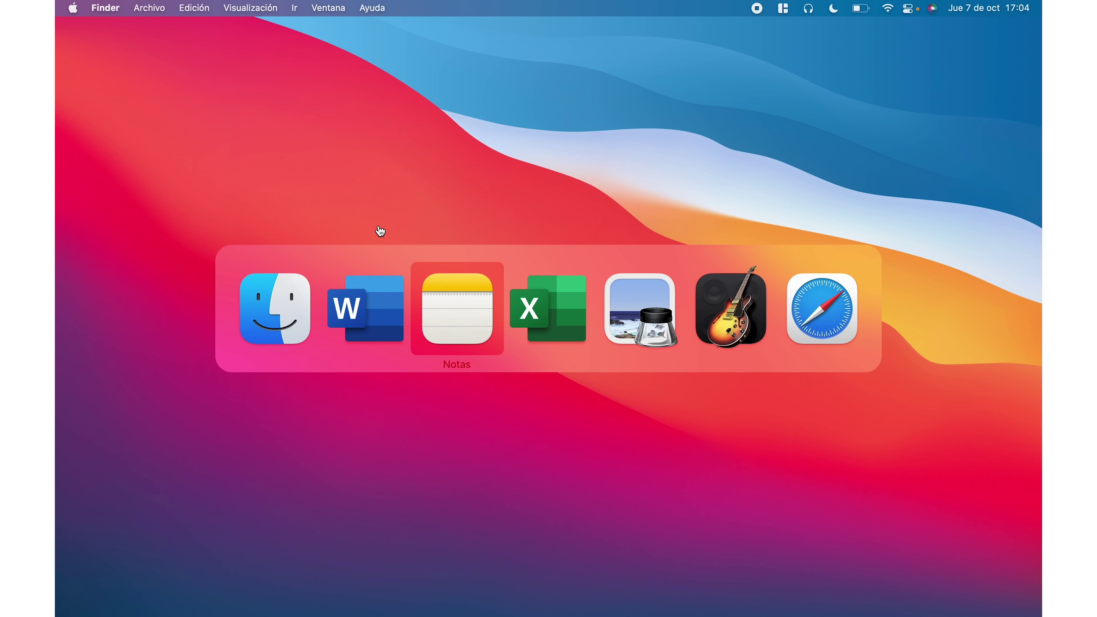
key("super+Tab")
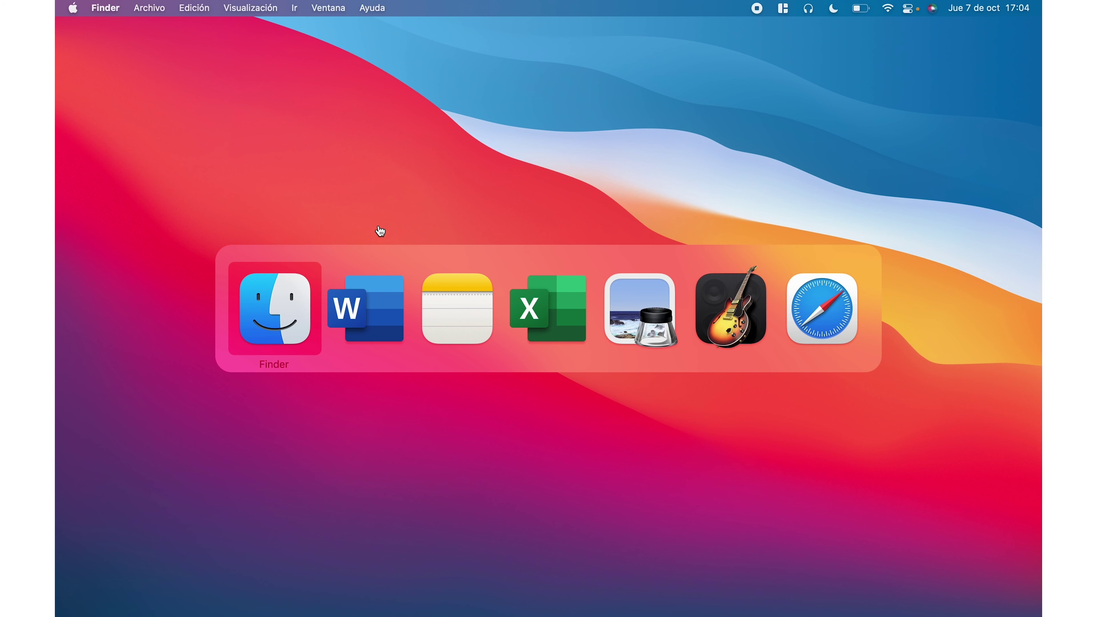
key("super+Tab")
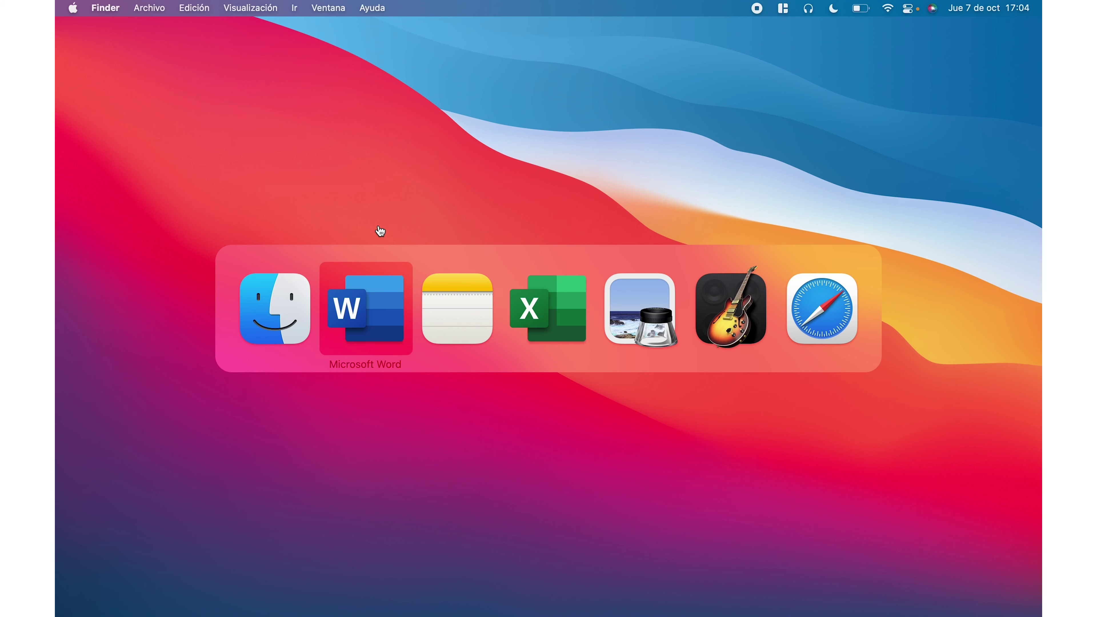
key("super+q")
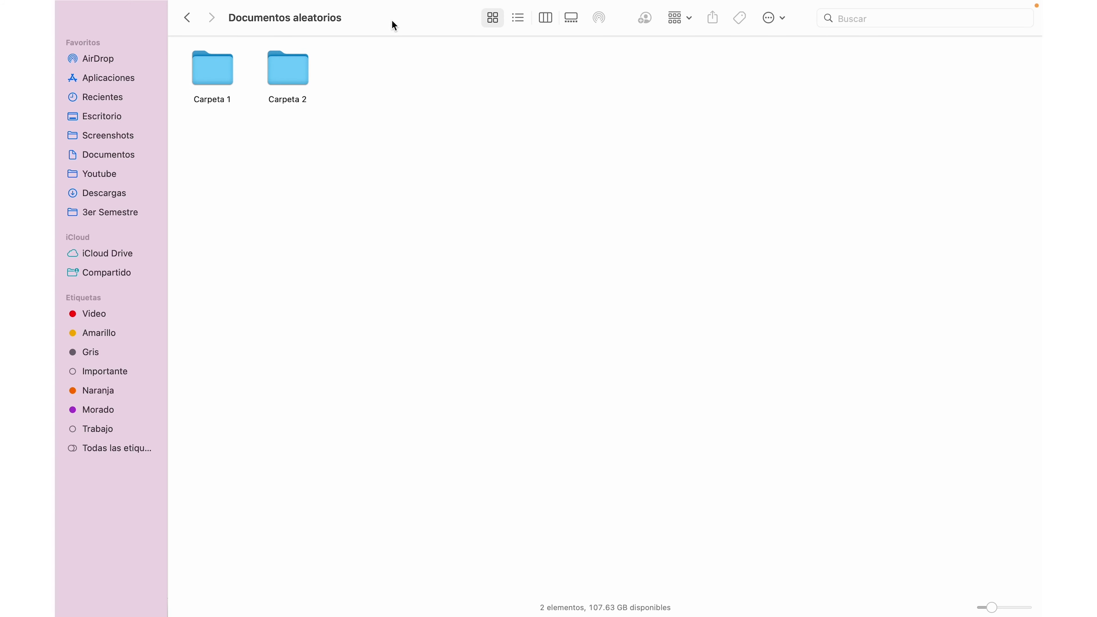
- Review the items available for customizing the Finder window's toolbar, and close the customization sheet
right_click(393, 21)
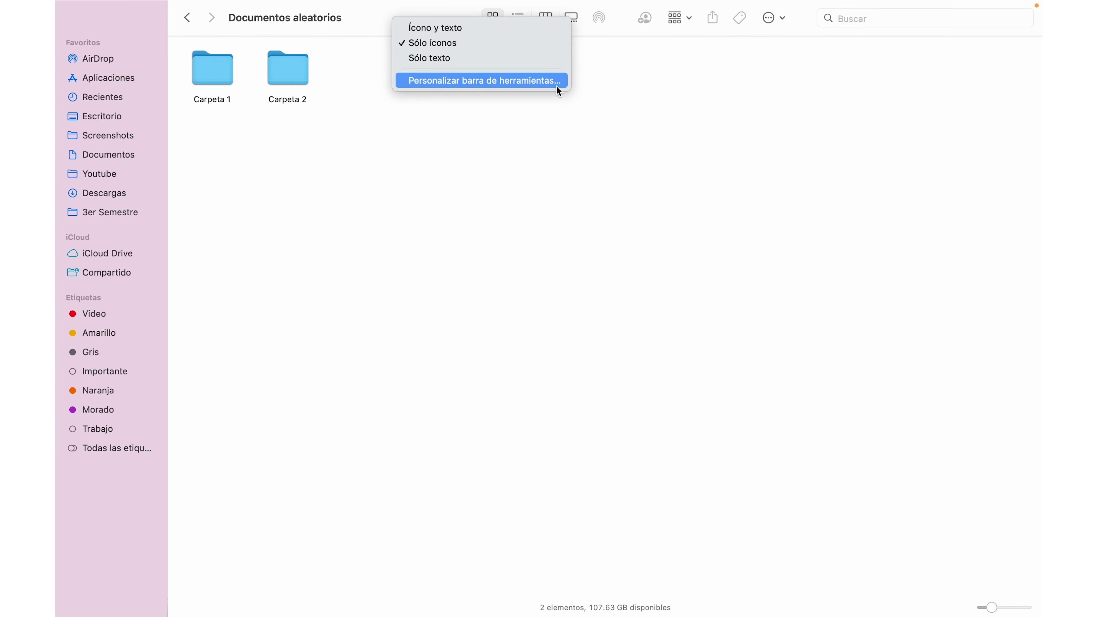
left_click(456, 85)
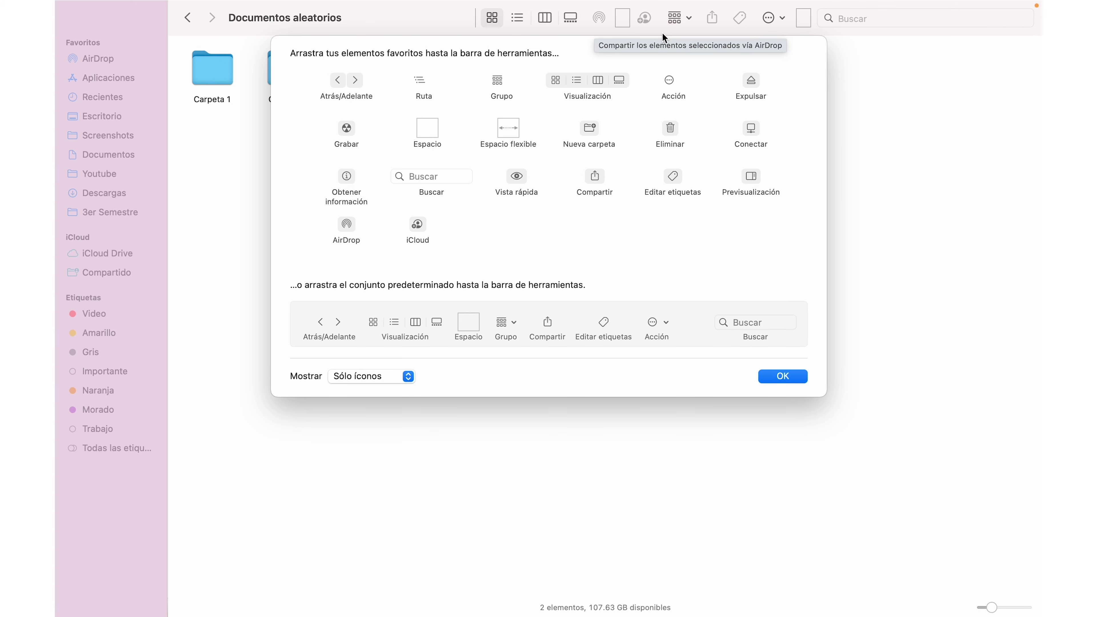
left_click(786, 376)
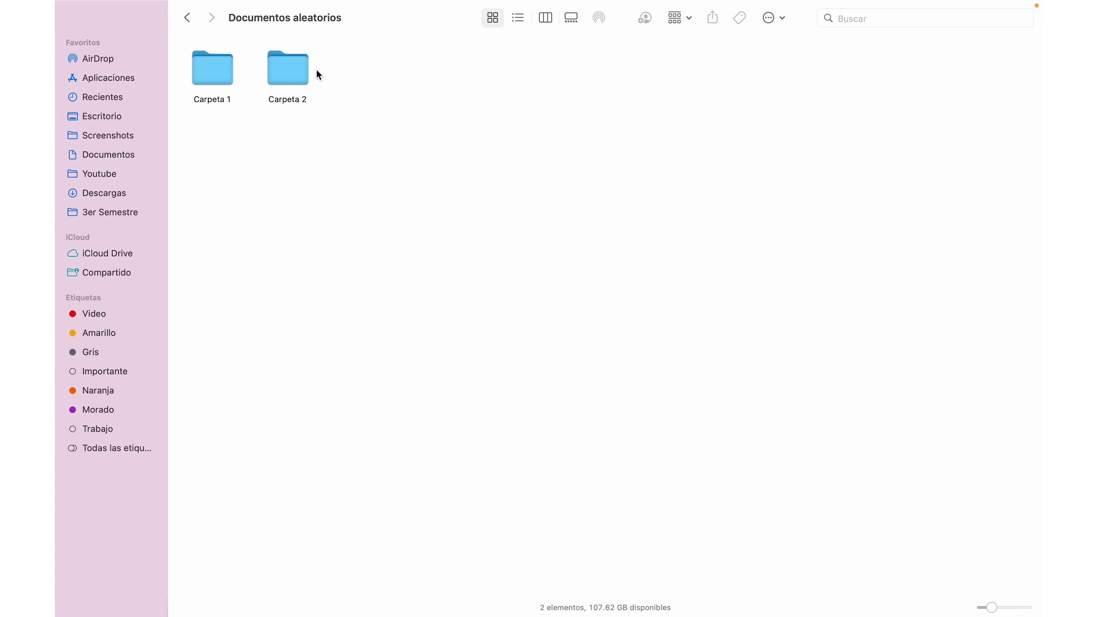
- Select the Carpeta 2 folder, view its sharing options, and dismiss them without choosing any
left_click(307, 73)
left_click(733, 21)
left_click(713, 18)
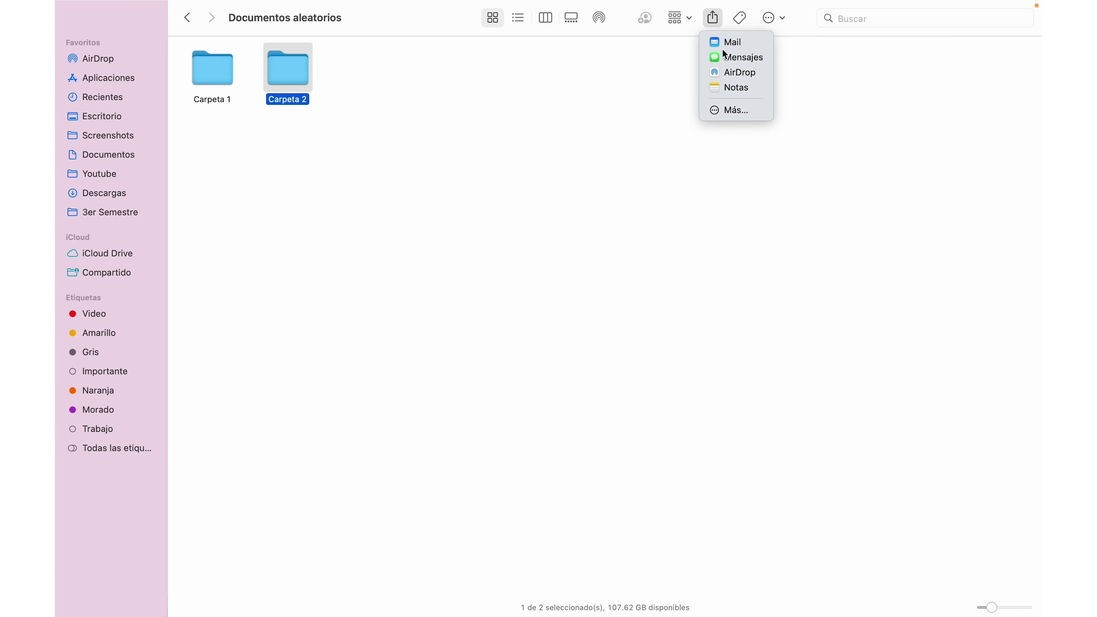
left_click(636, 139)
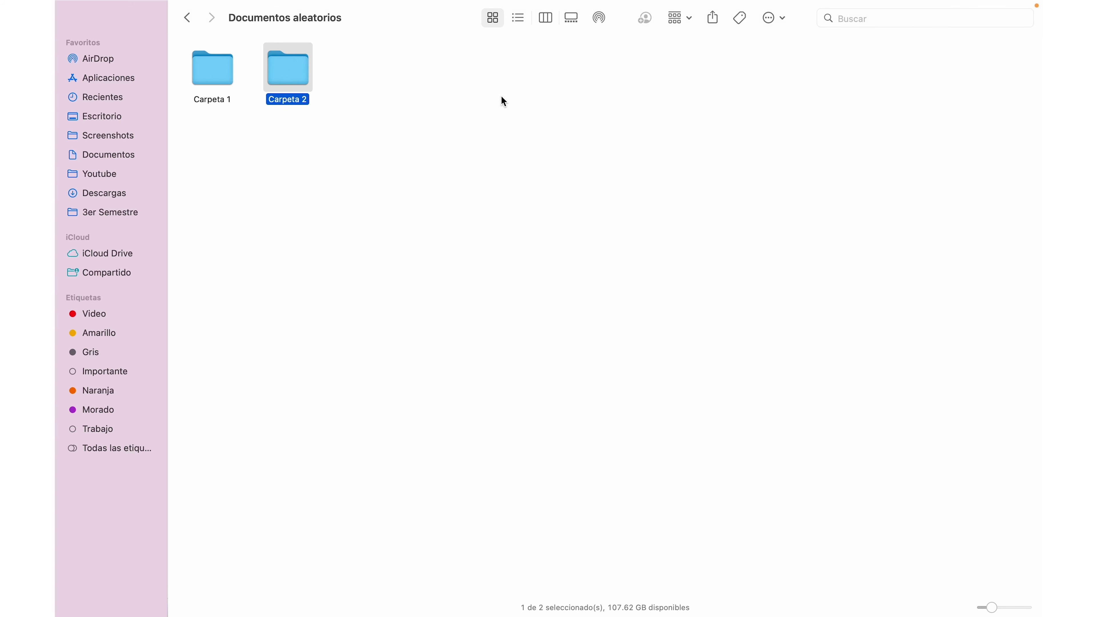
- Open the toolbar customization sheet again
right_click(393, 21)
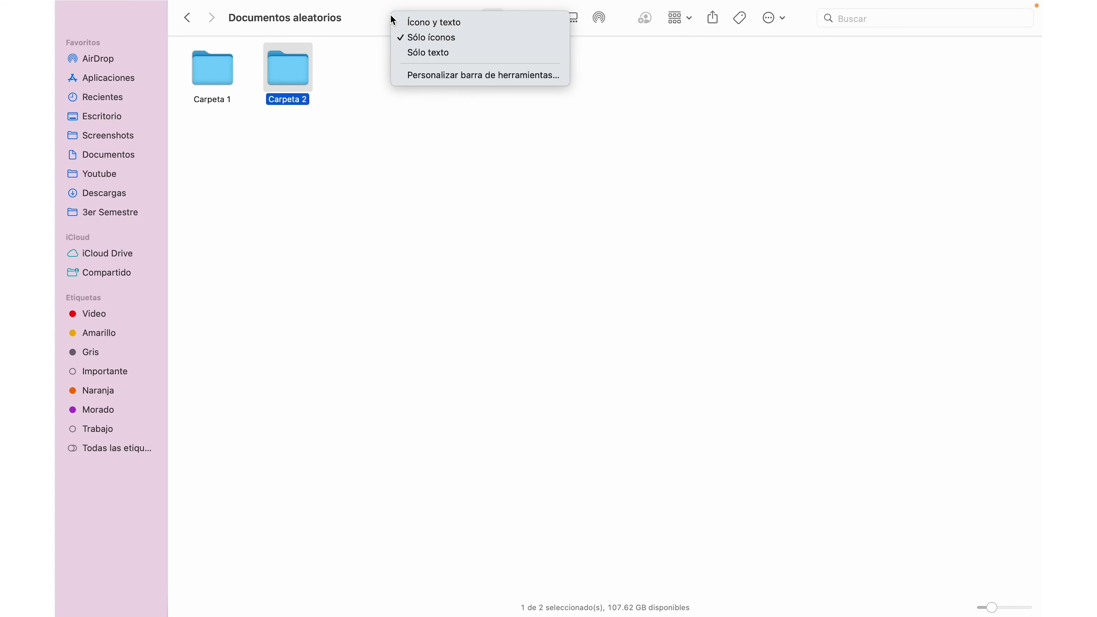
left_click(449, 73)
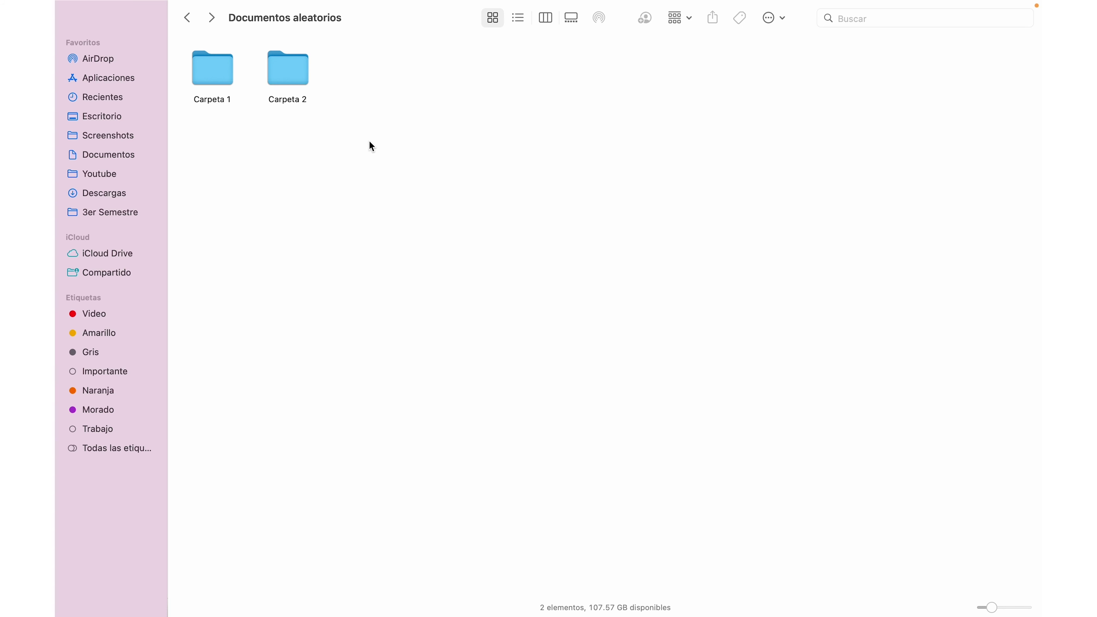
- Open the Carpeta 1 folder and select the three non-adjacent screenshots ending in 2.09.51, 15.15.30 and 12.19.27 together
double_click(205, 72)
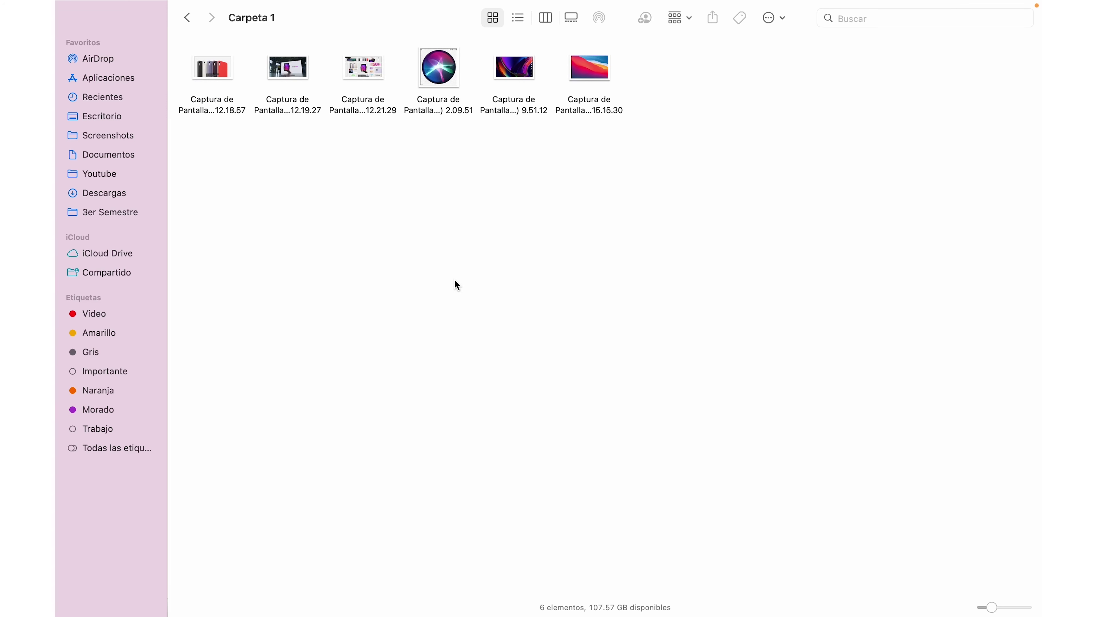
left_click(445, 82)
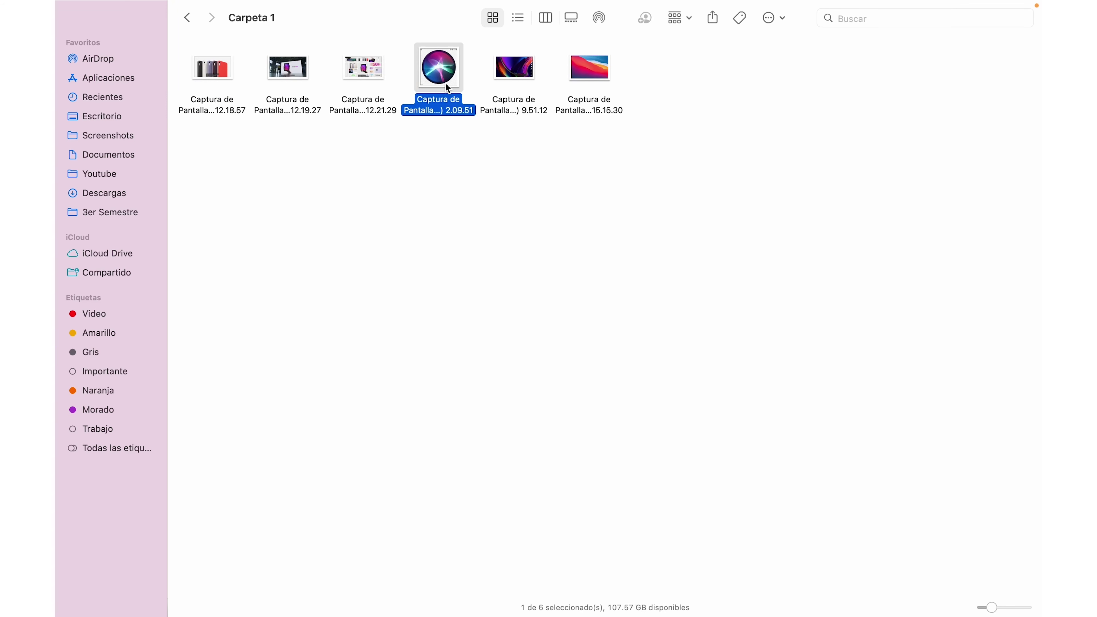
left_click(599, 74, "super")
left_click(311, 62, "super")
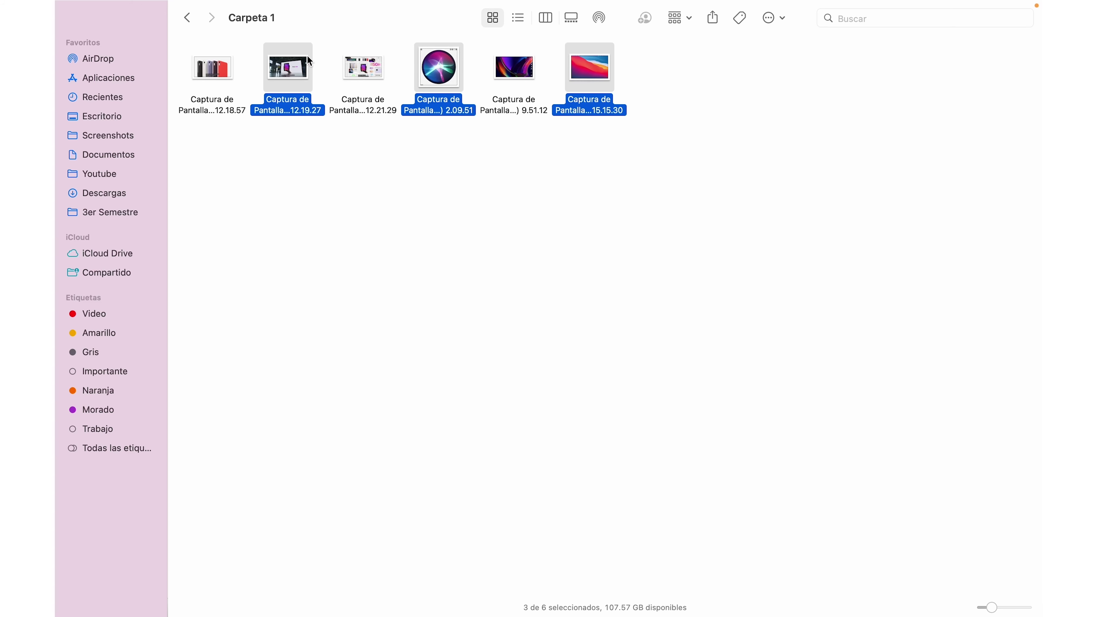